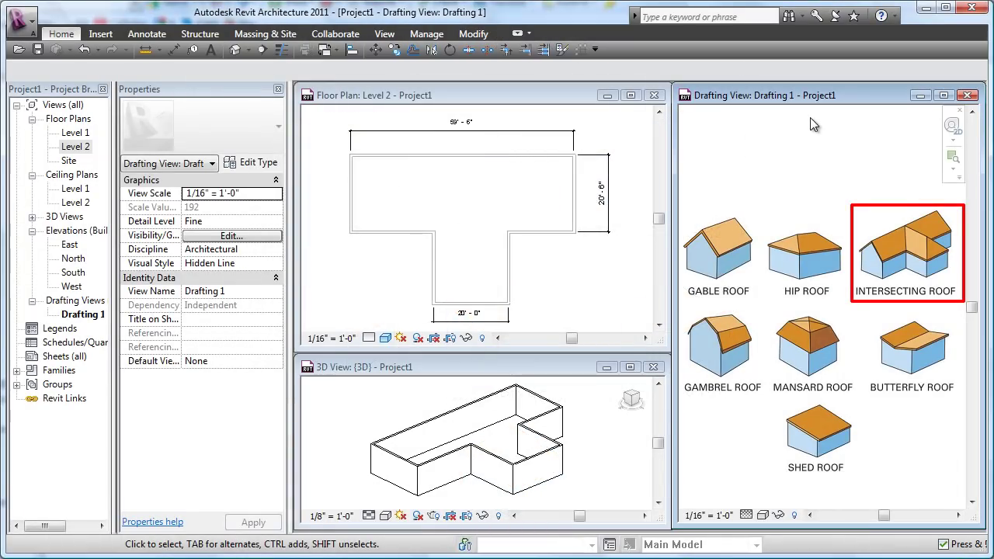
- Activate the Level 2 floor plan window, tiled beside the roof-types drafting view
click(537, 274)
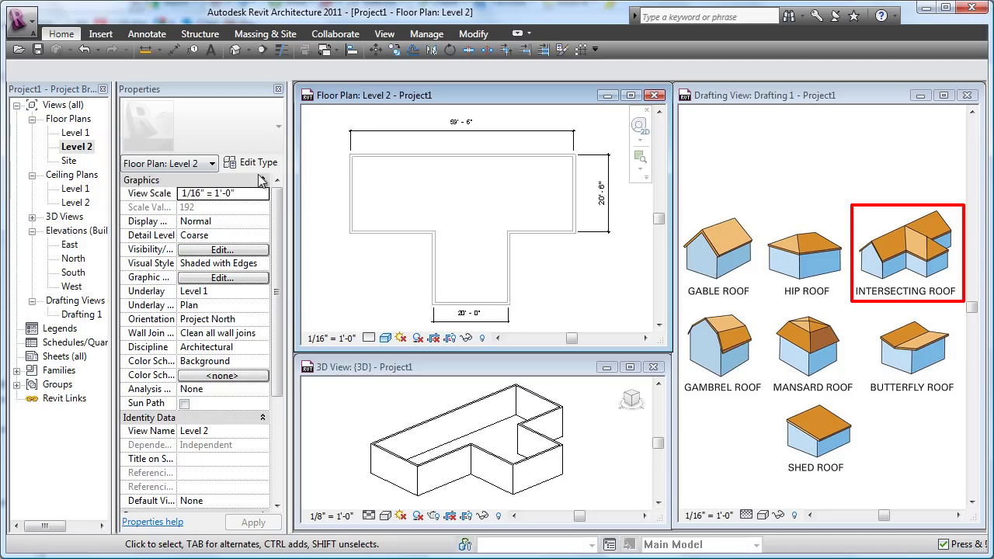
- Start a Roof by Footprint on Level 2 and pick the main wing's left, top and right walls
click(62, 35)
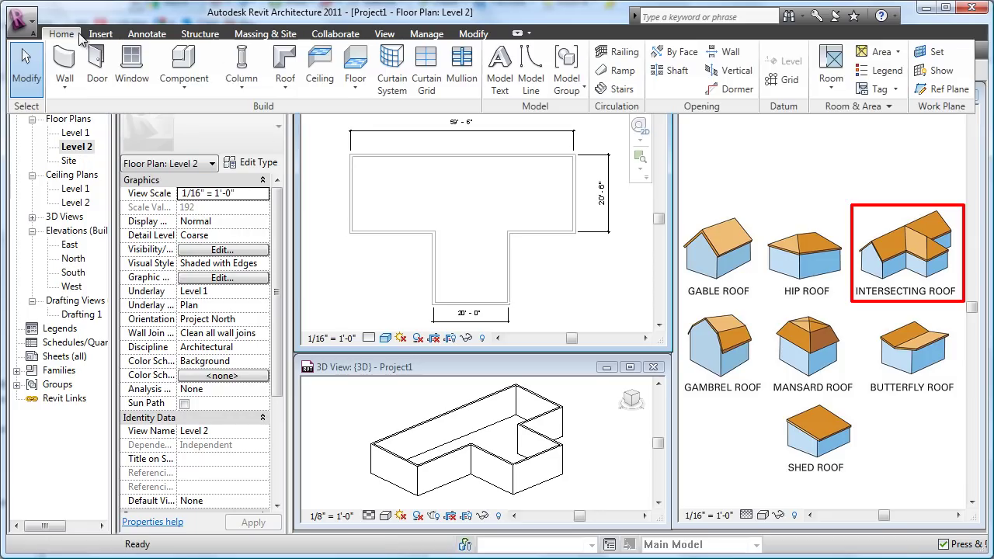
click(284, 87)
click(330, 115)
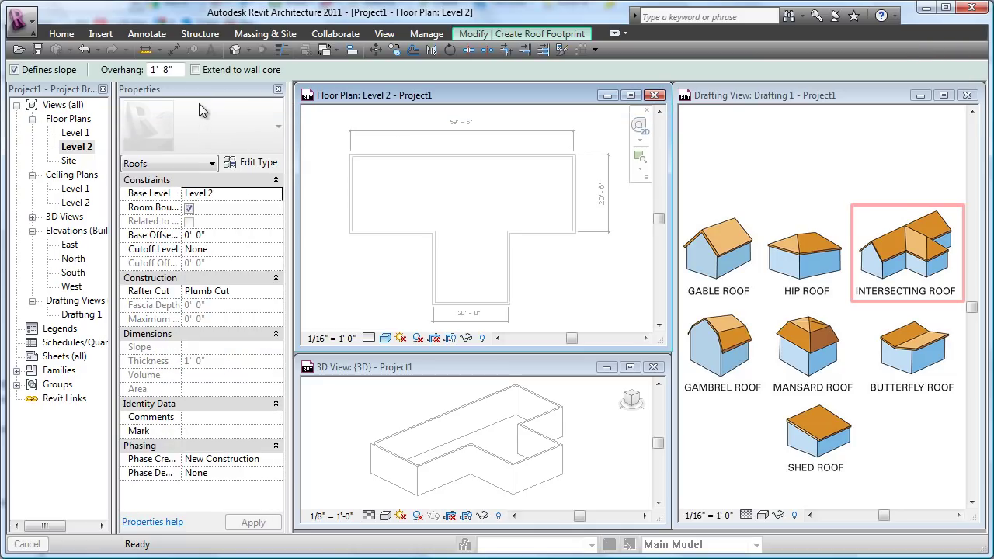
click(163, 69)
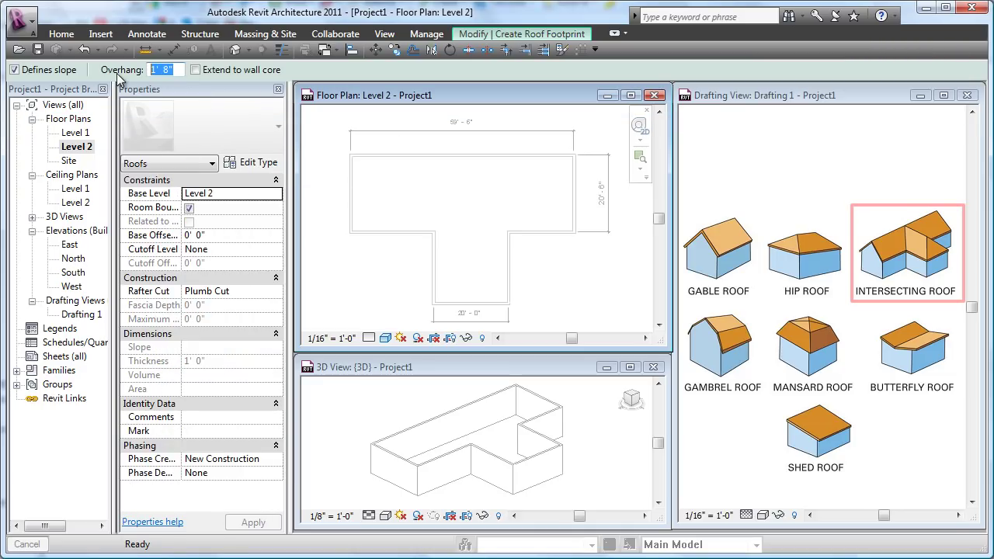
click(348, 181)
click(406, 153)
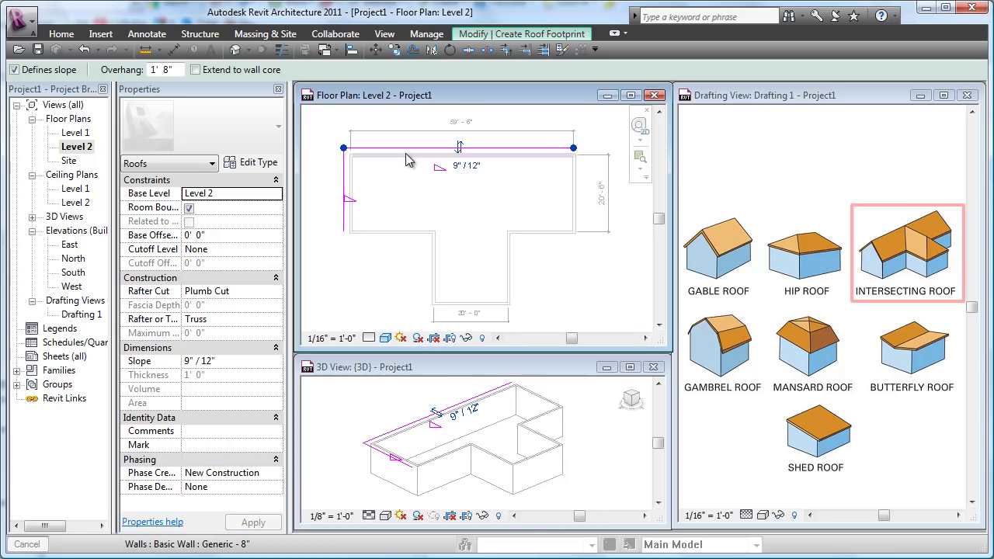
click(580, 189)
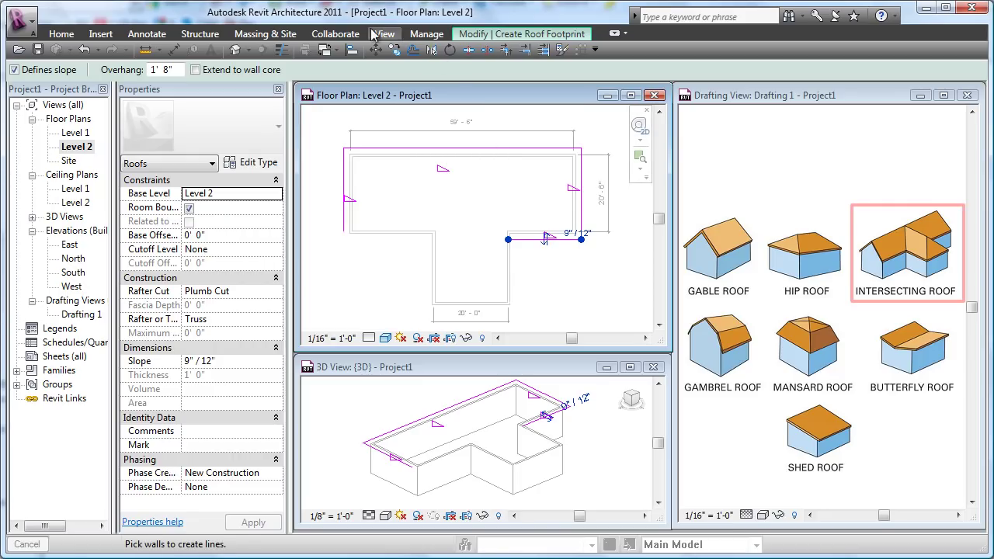
- Use Trim/Extend to Corner on the two open footprint lines to close the main wing's rectangle
click(466, 36)
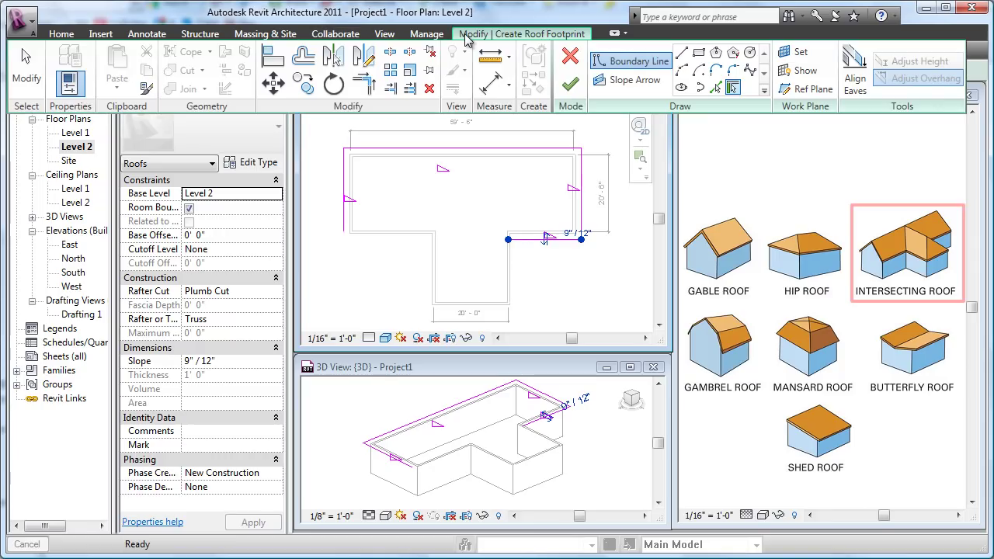
click(364, 83)
click(518, 243)
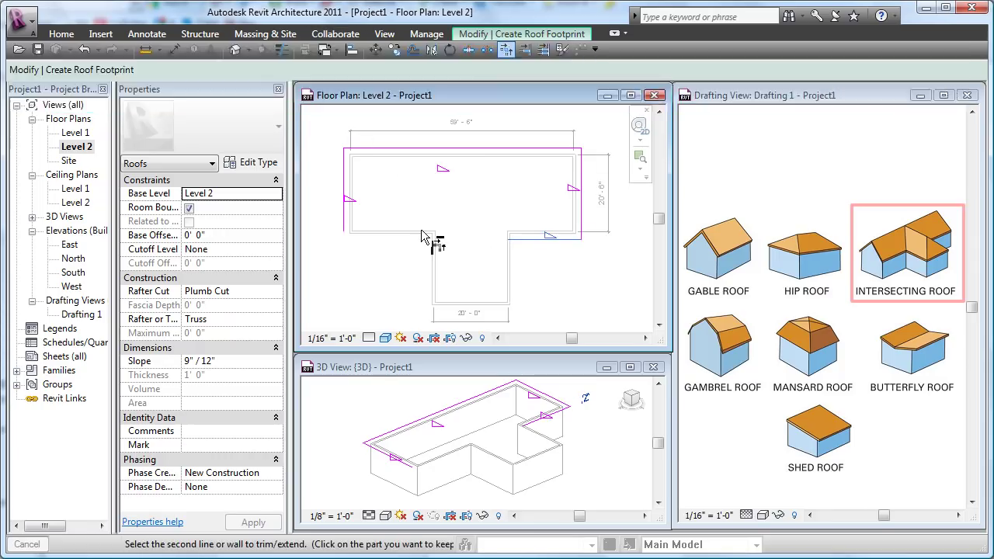
click(345, 228)
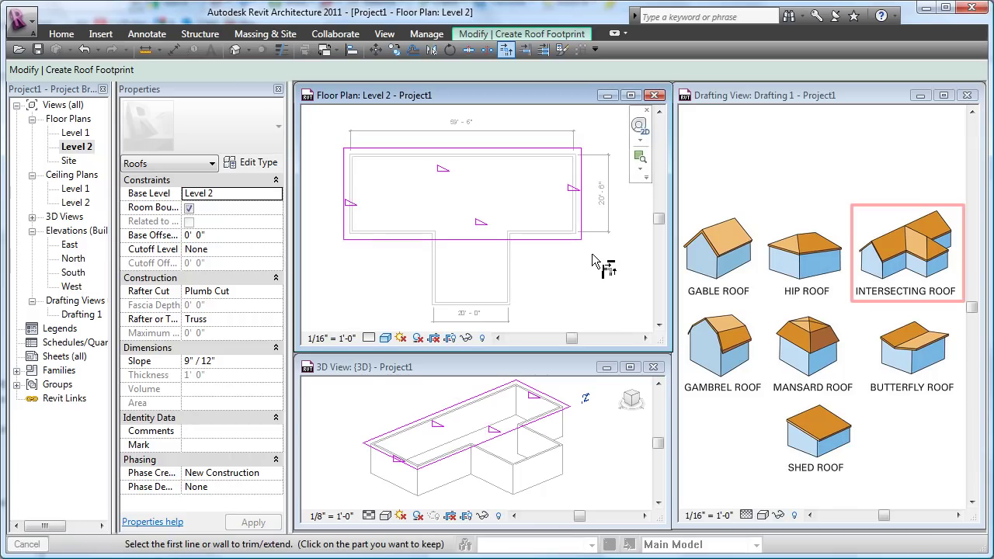
key(Escape)
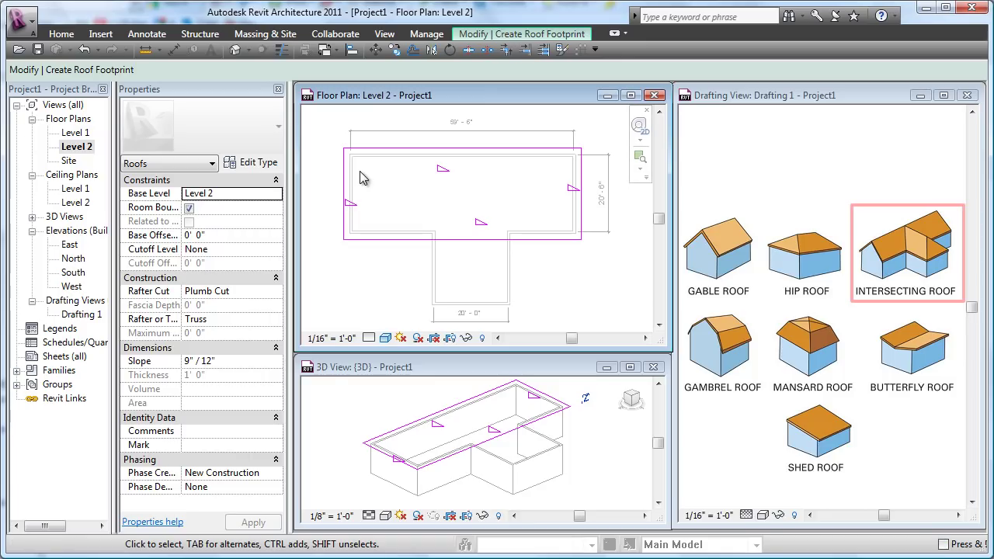
- Turn off Defines Slope on the left and right end footprint lines
click(345, 175)
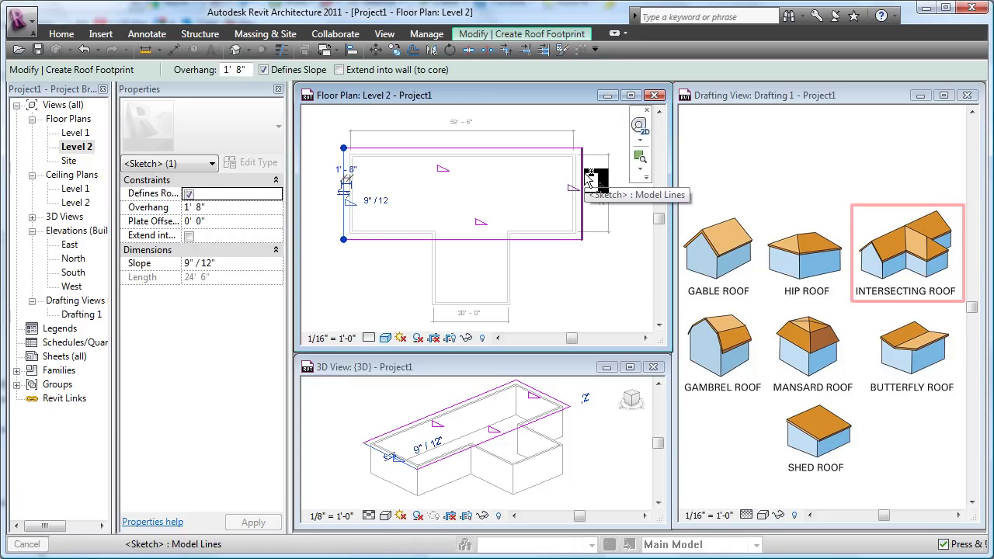
click(609, 294)
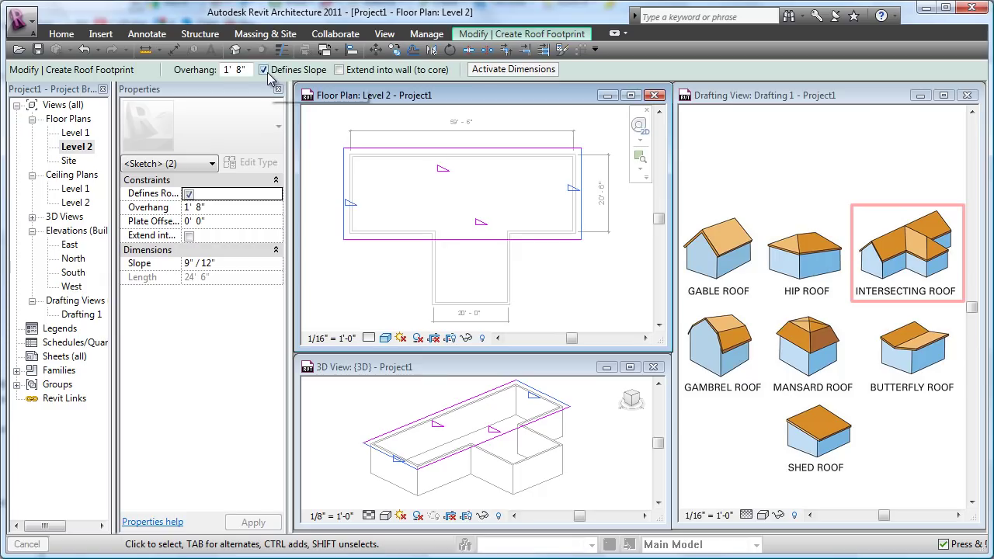
click(263, 69)
click(569, 286)
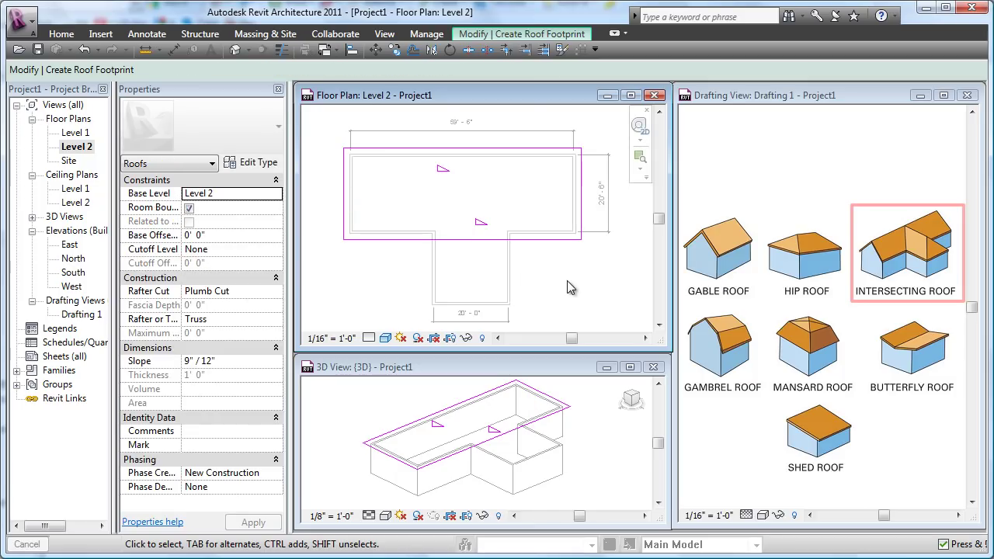
- Finish the footprint to build the 9"/12" gable roof and switch to the 3D view
click(551, 39)
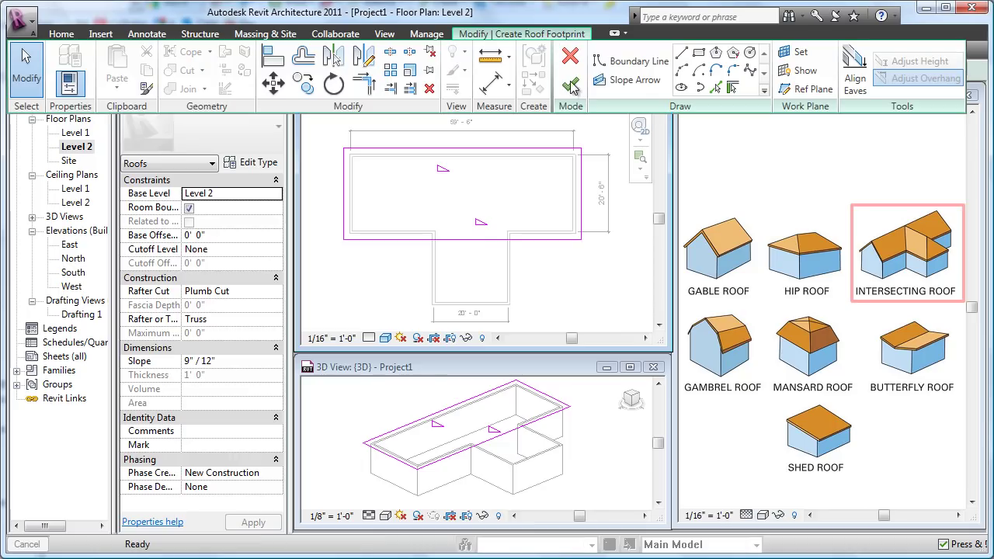
click(575, 64)
click(571, 285)
click(591, 458)
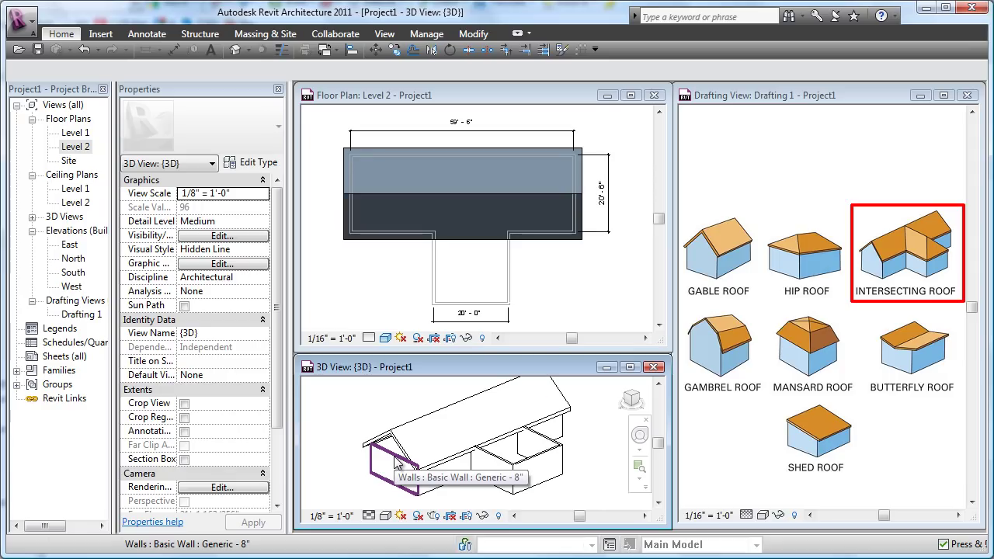
key(Tab)
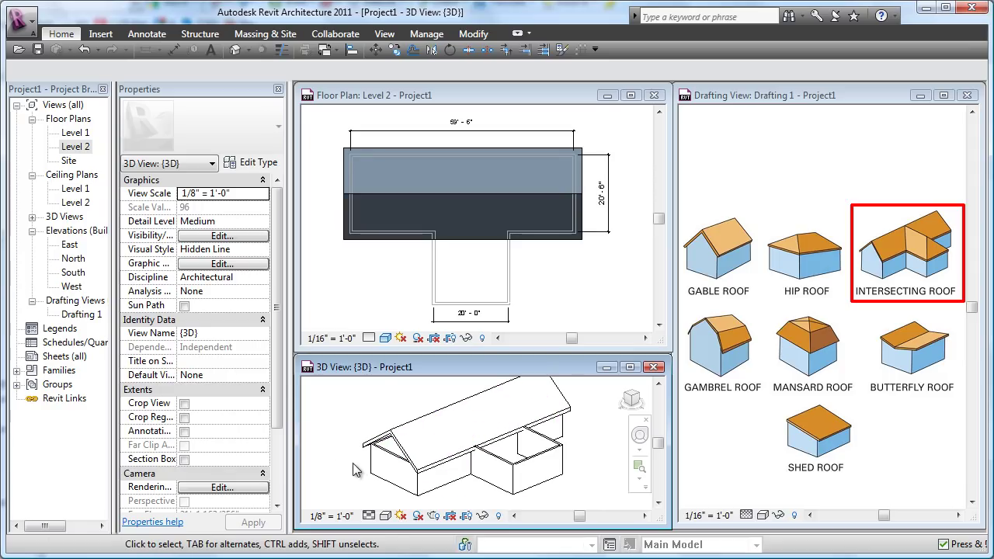
- Attach both gable-end walls' tops to the roof, then return to the Level 2 plan
click(393, 467)
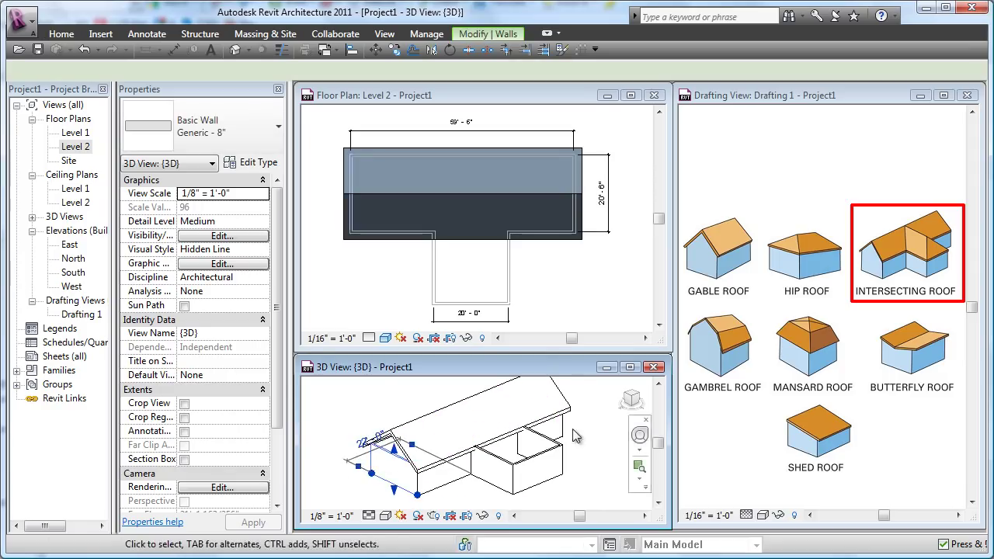
shift+middle_drag(577, 438, 529, 388)
ctrl+click(545, 454)
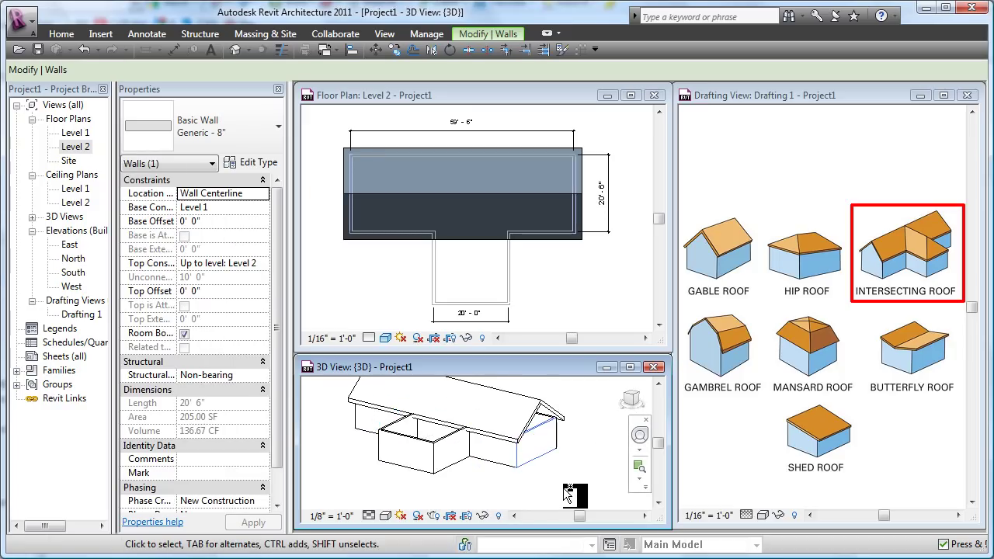
click(512, 35)
key(Escape)
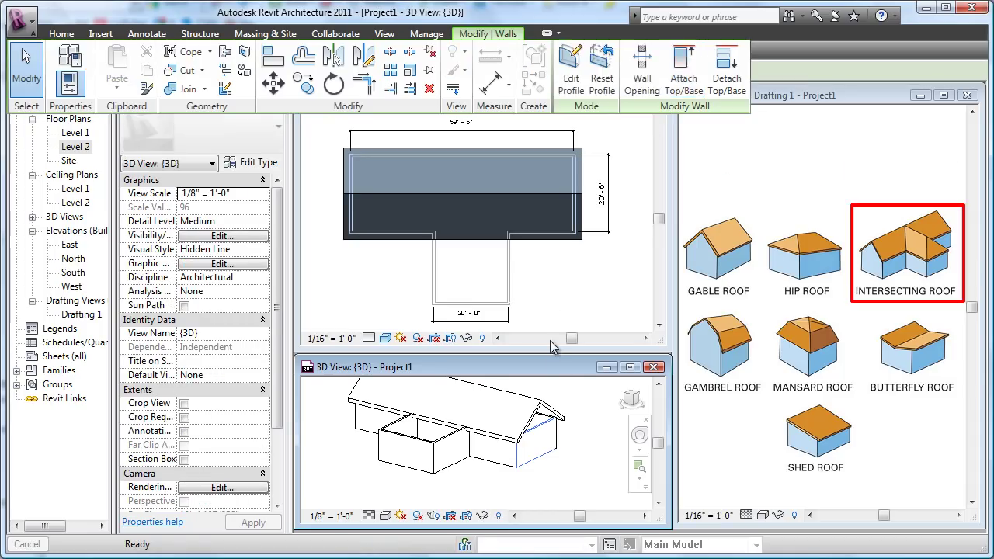
click(499, 484)
shift+middle_drag(499, 483, 558, 481)
click(553, 270)
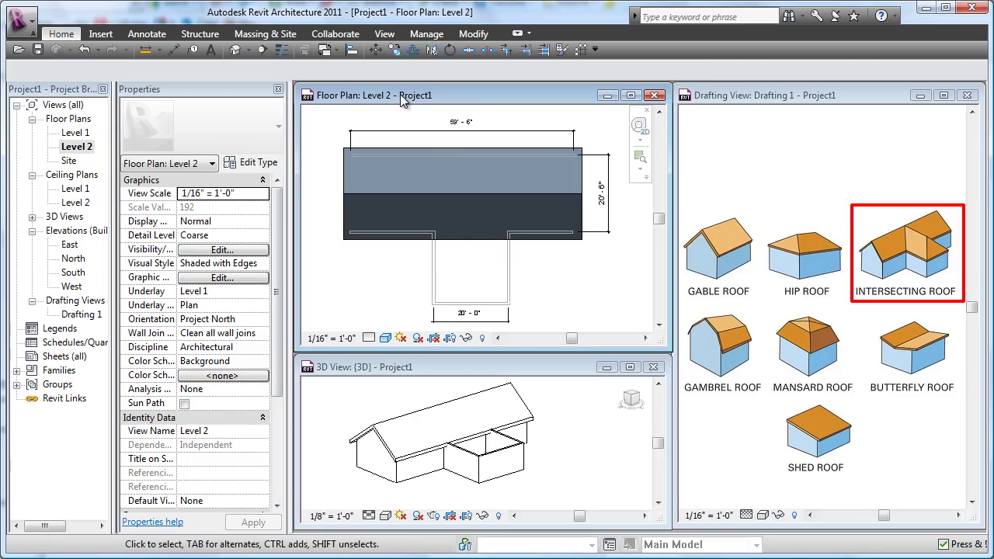
- Start a second footprint roof, picking the front wing's left, bottom and right walls
middle_drag(569, 305, 576, 289)
click(62, 34)
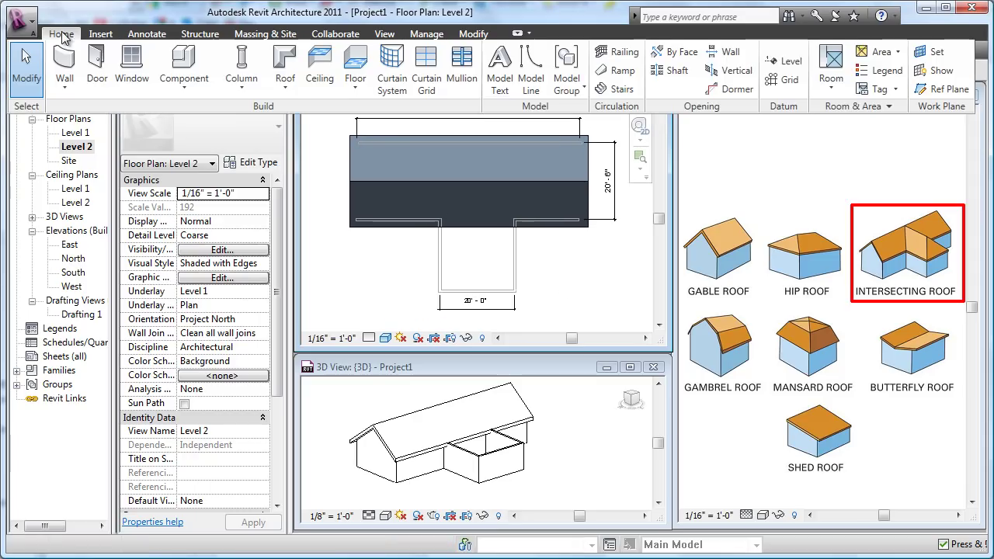
click(294, 95)
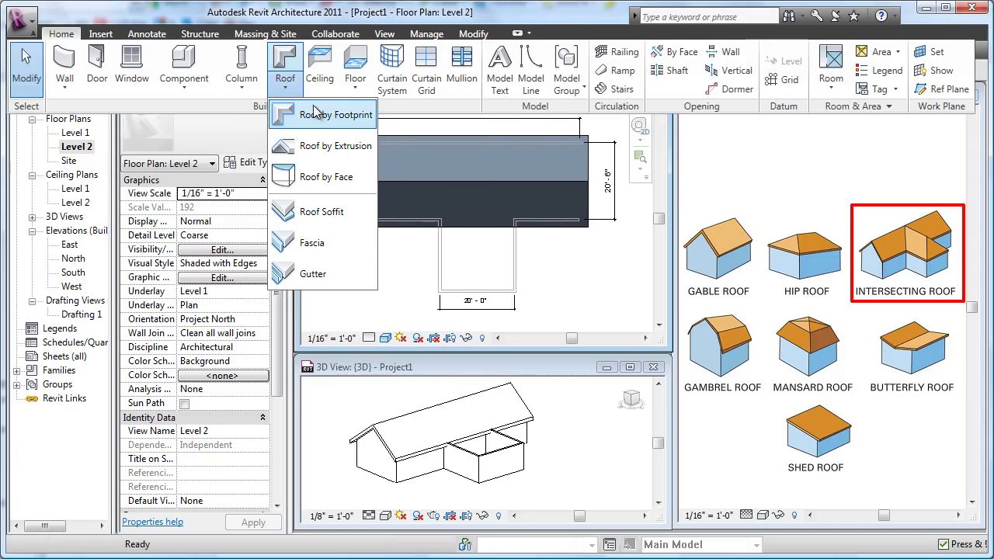
click(308, 117)
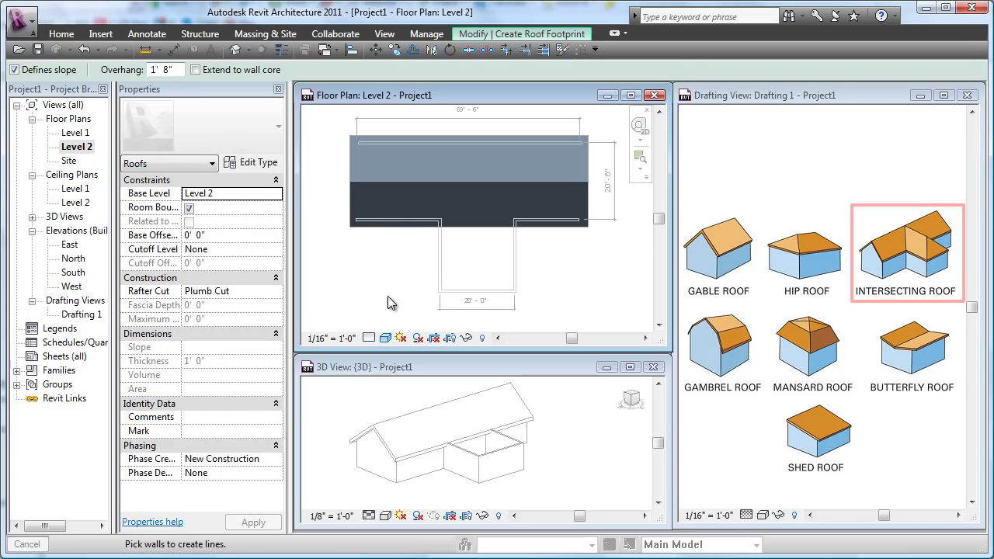
click(438, 259)
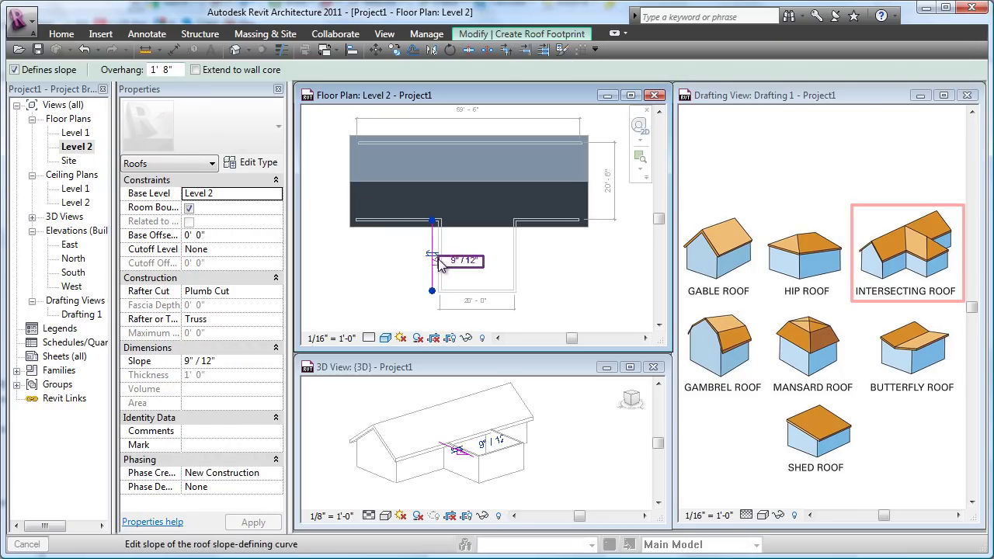
click(508, 292)
click(516, 262)
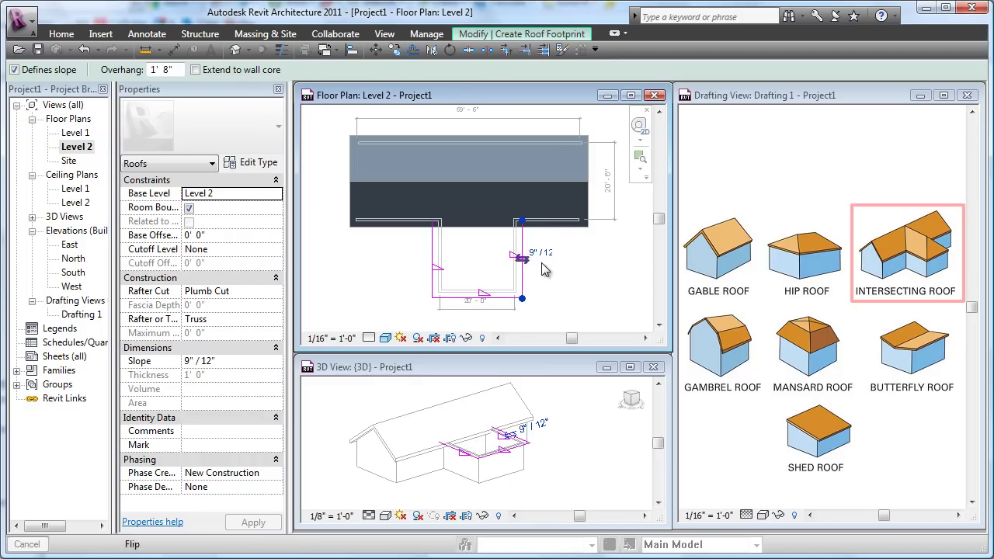
- Draw a straight line across the wing's open top to close the footprint
click(557, 33)
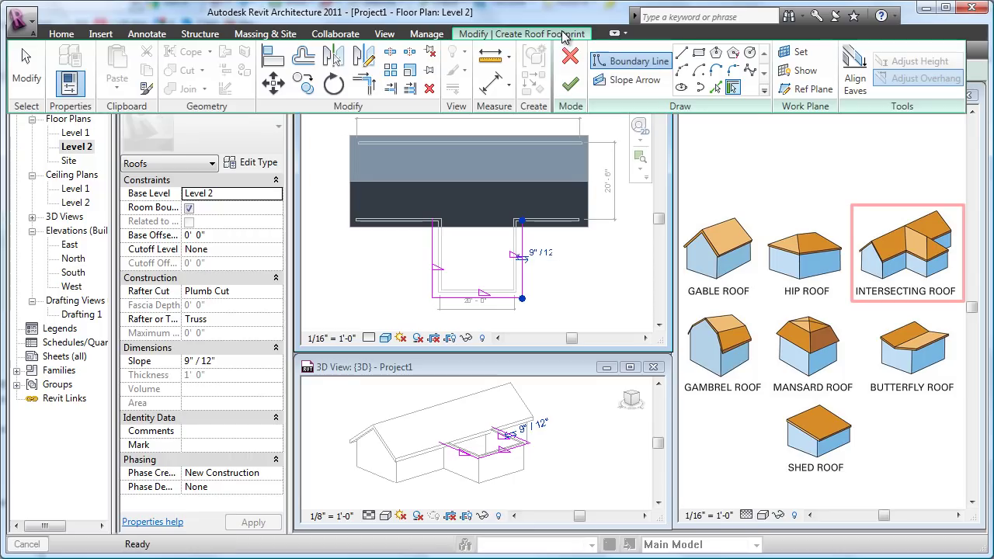
click(681, 53)
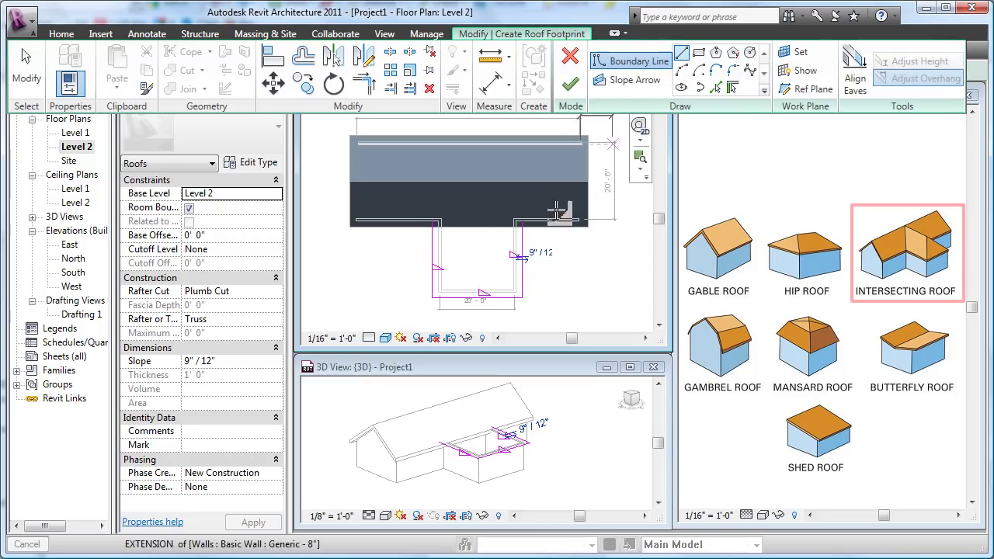
click(432, 245)
click(522, 245)
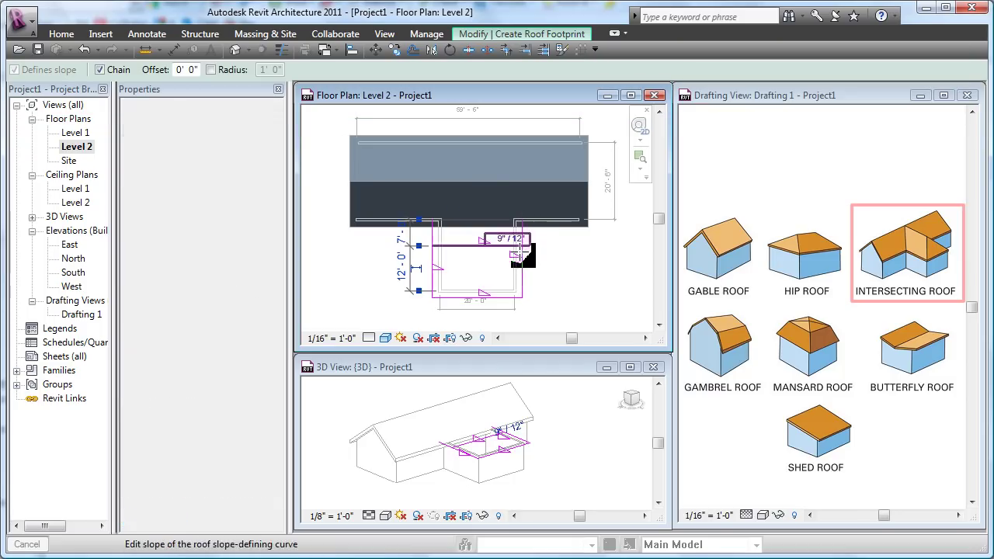
key(Escape)
key(Escape)
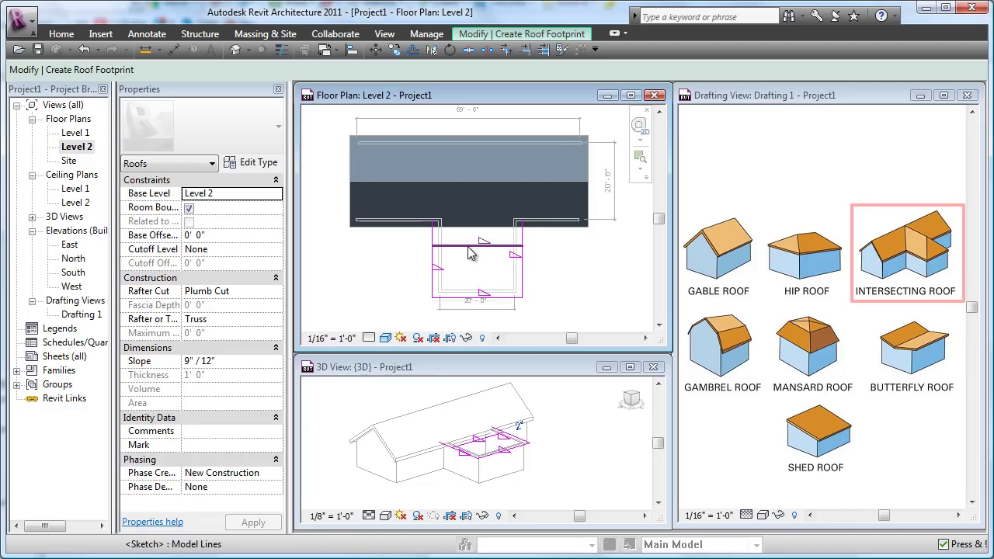
- Trim the top and right footprint lines into a clean corner and check the top line
click(526, 36)
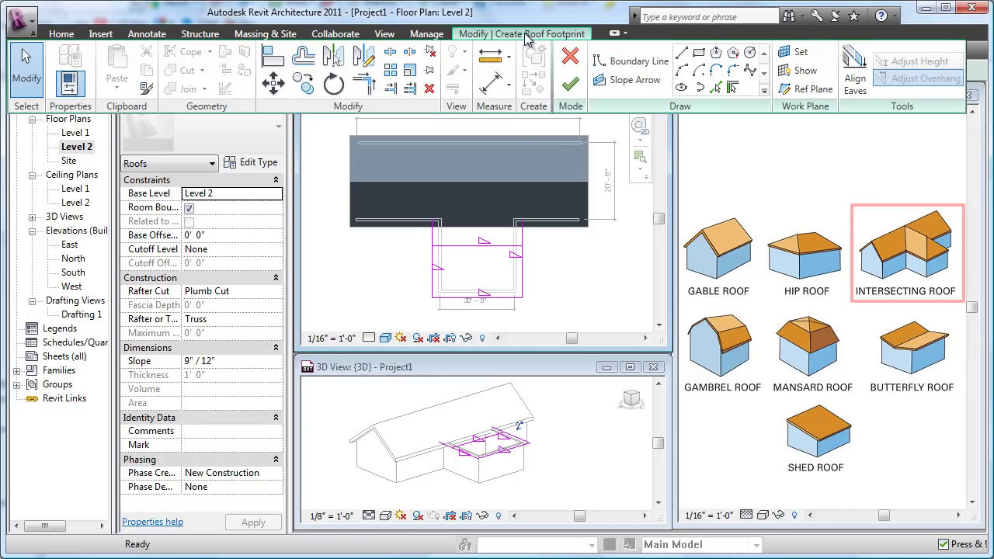
click(363, 82)
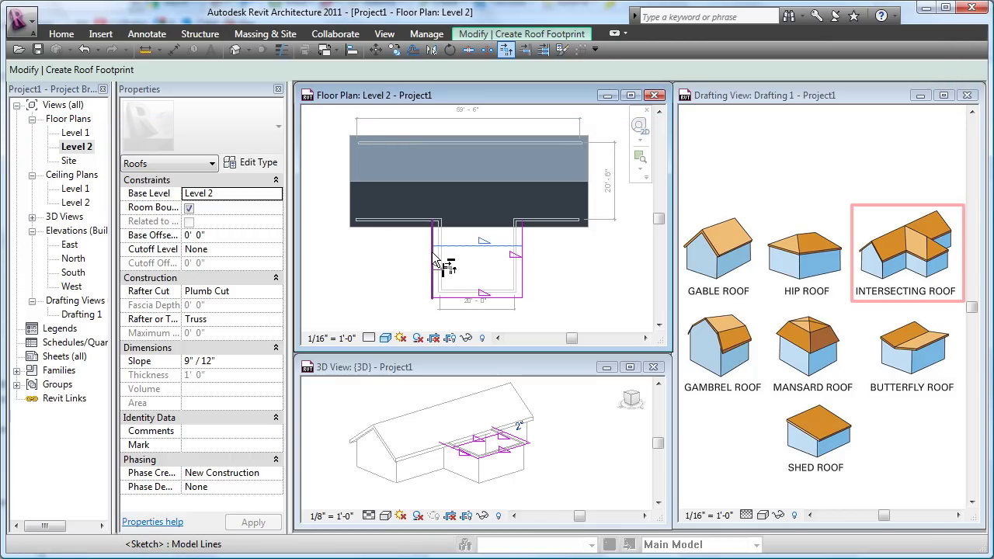
click(467, 248)
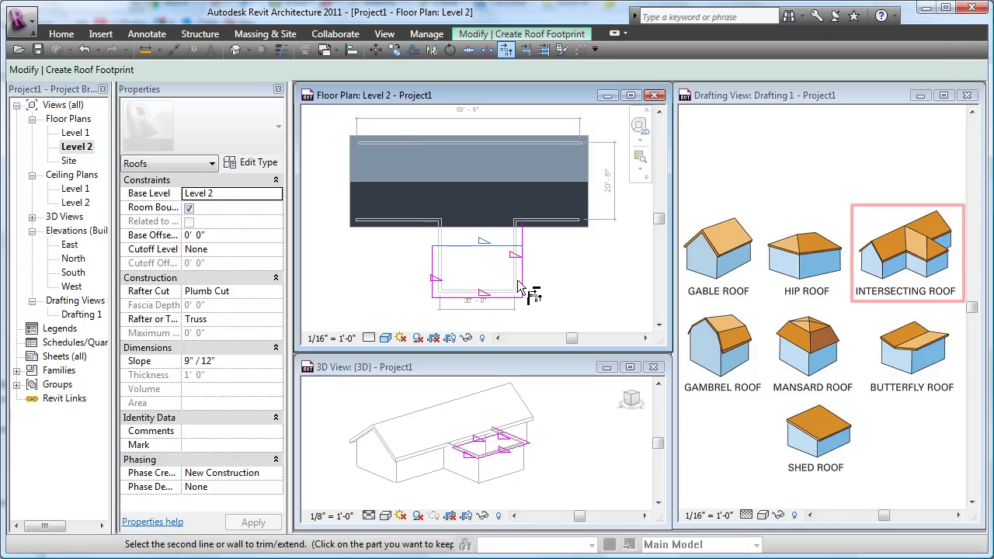
click(521, 284)
key(Escape)
click(501, 246)
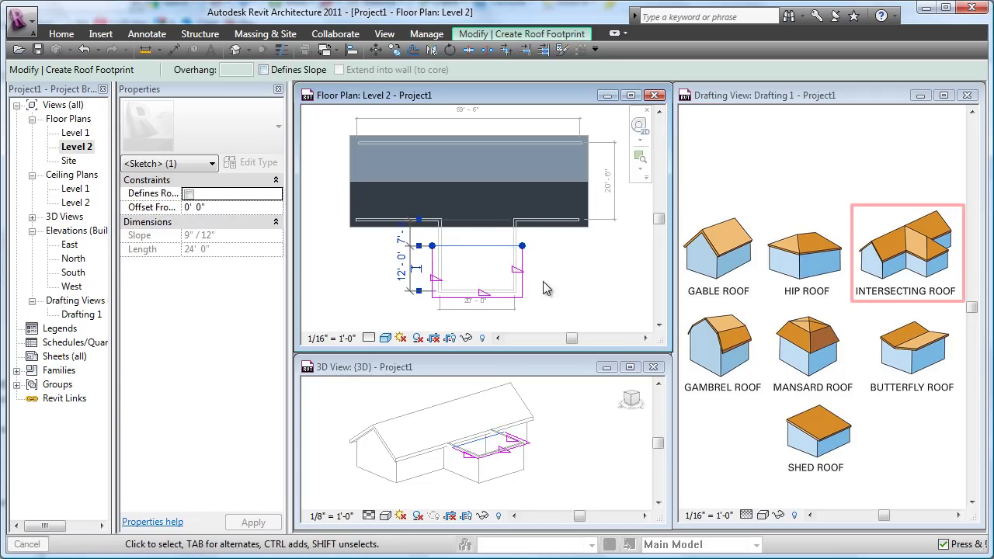
click(573, 290)
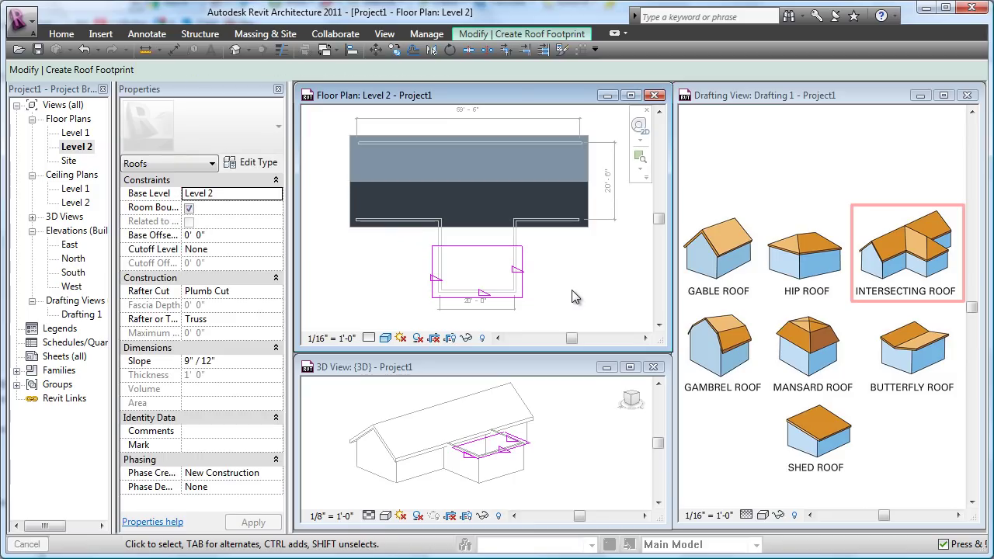
click(517, 35)
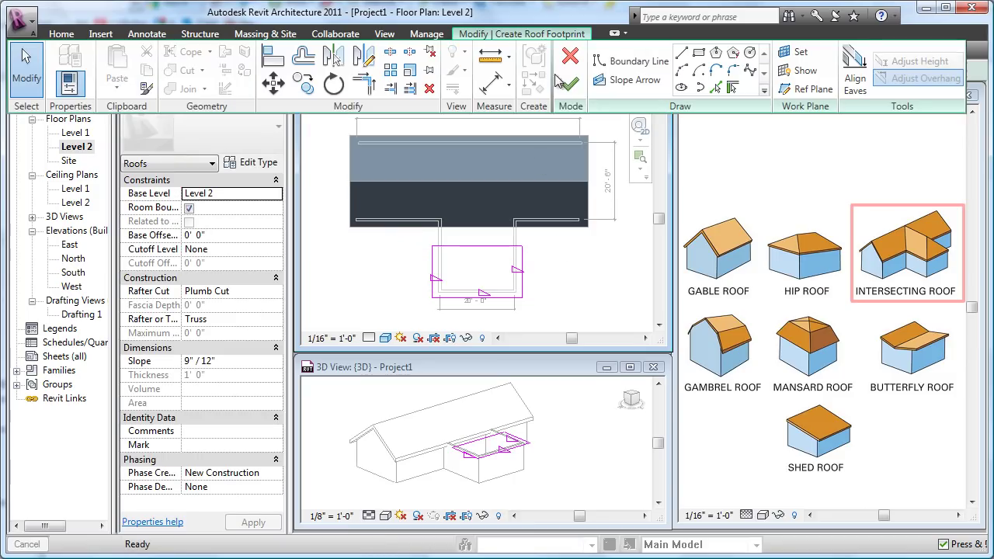
- Finish the wing's roof, then orbit, maximize and zoom the 3D view to inspect it
click(569, 69)
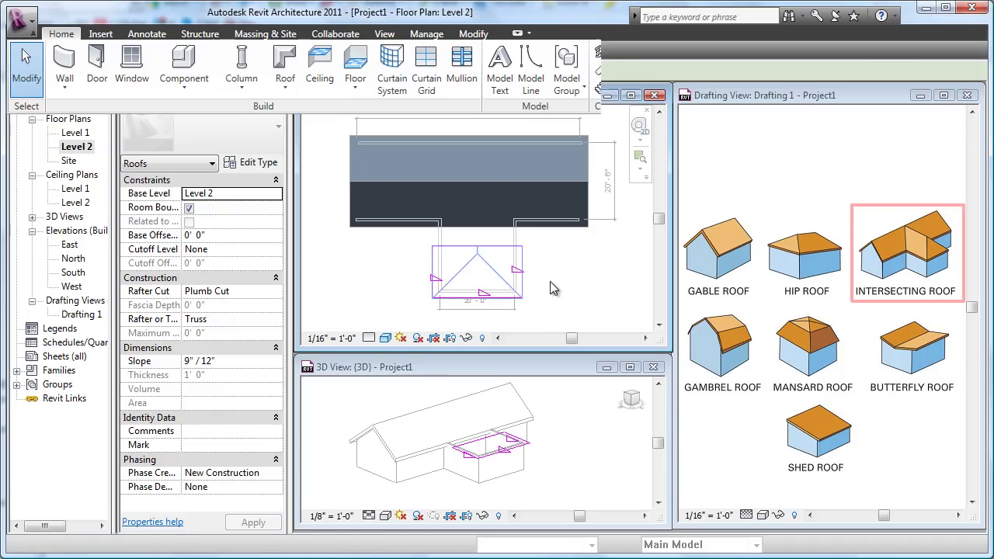
click(574, 292)
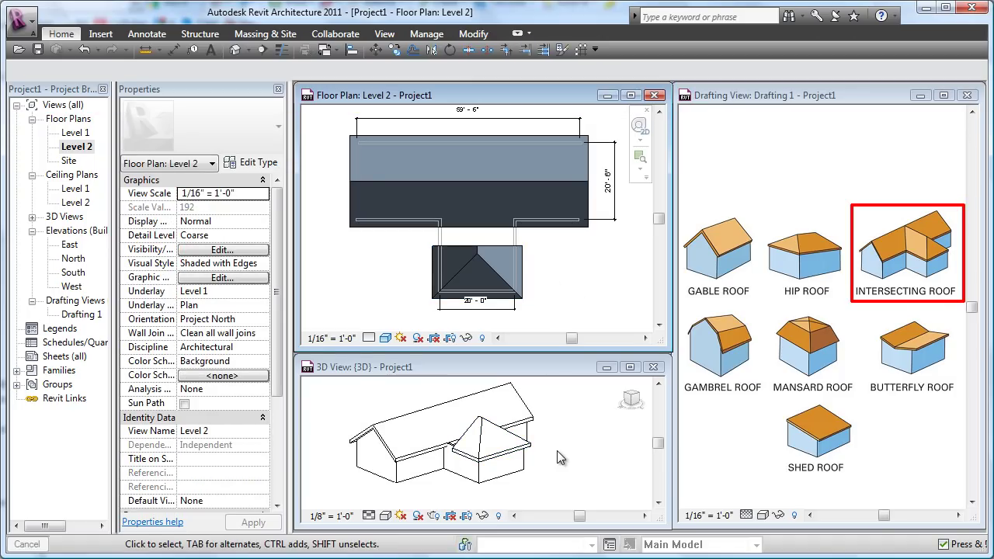
click(557, 451)
shift+middle_drag(557, 452, 605, 460)
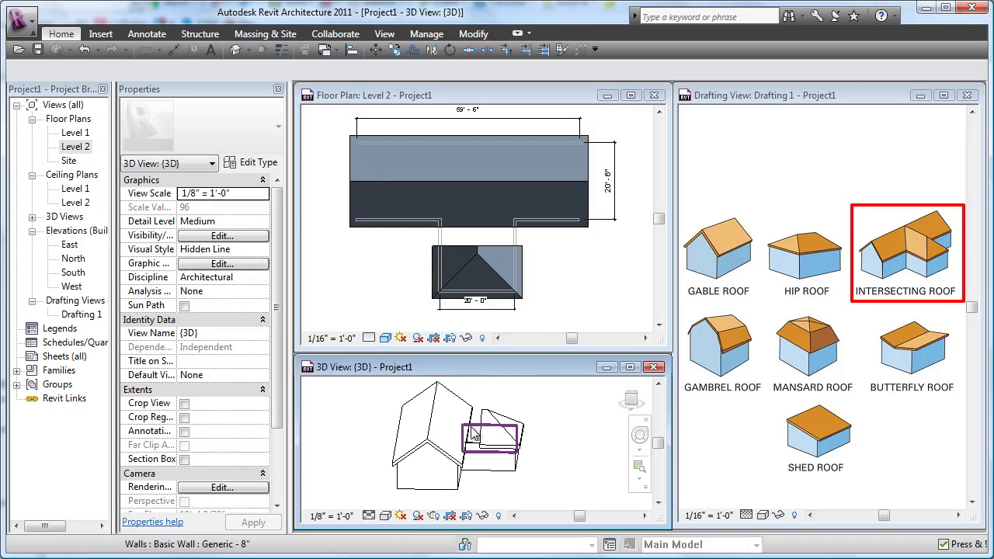
shift+middle_drag(544, 456, 516, 466)
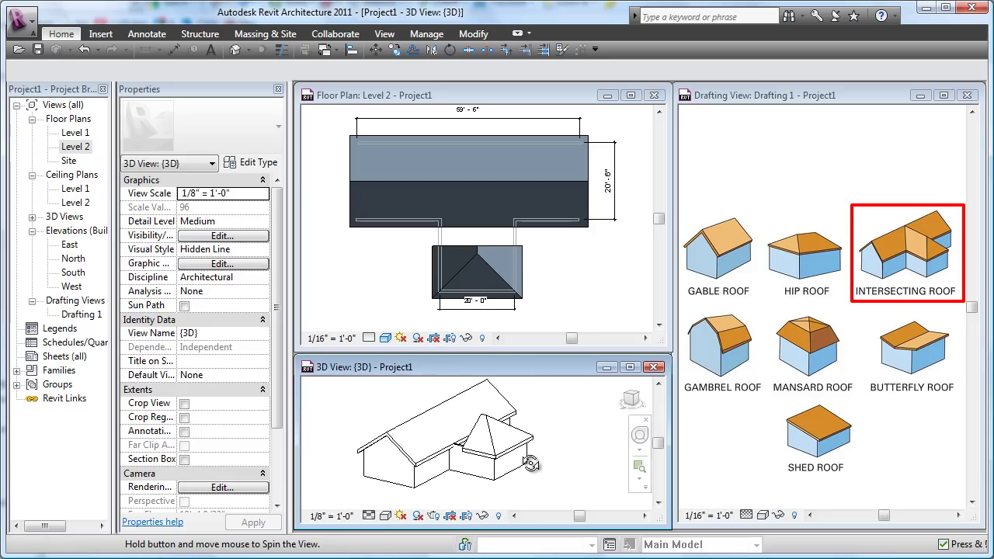
click(631, 368)
middle_drag(626, 371, 746, 405)
scroll(609, 305, up, 3)
scroll(608, 305, up, 2)
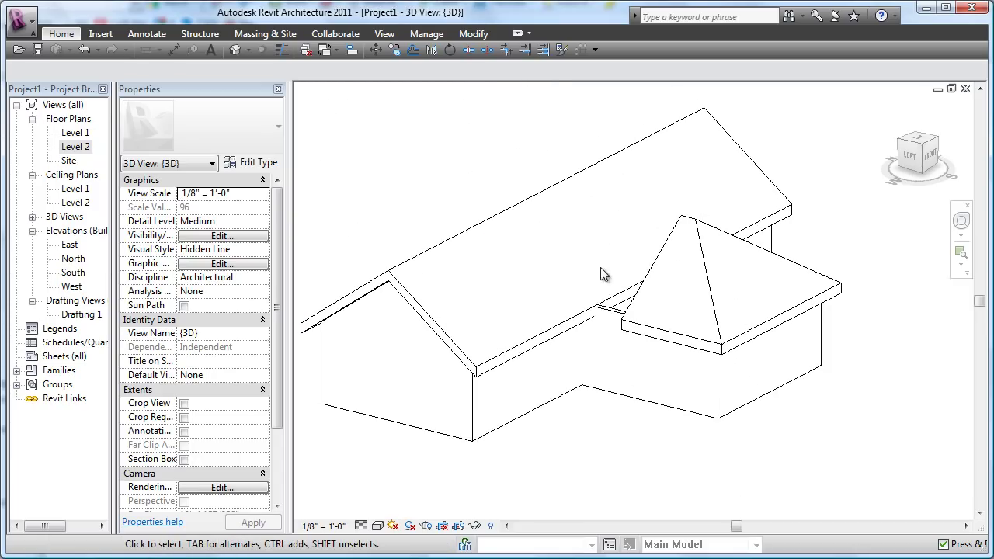
- Join the hip roof's back edge into the main gable roof's face with Join/Unjoin Roof
click(473, 33)
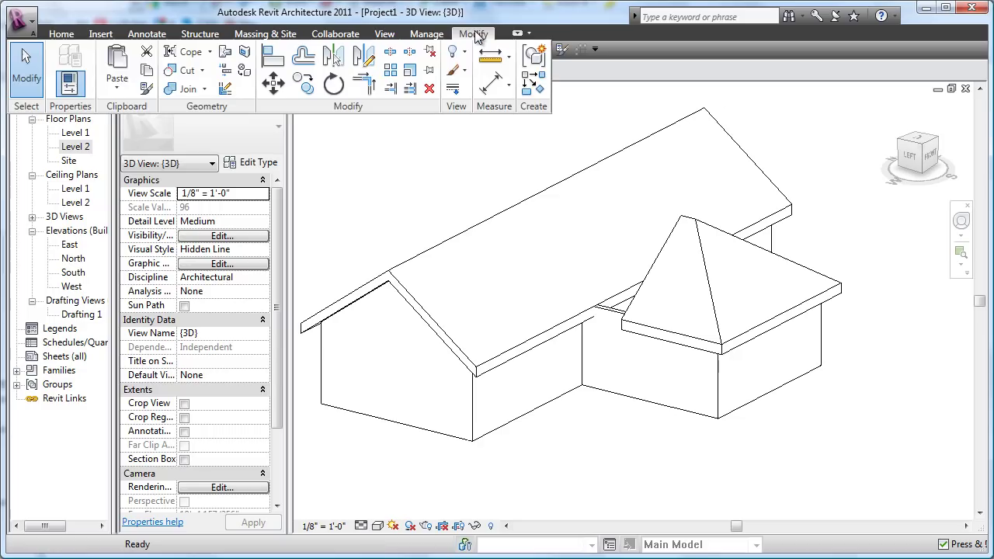
click(224, 53)
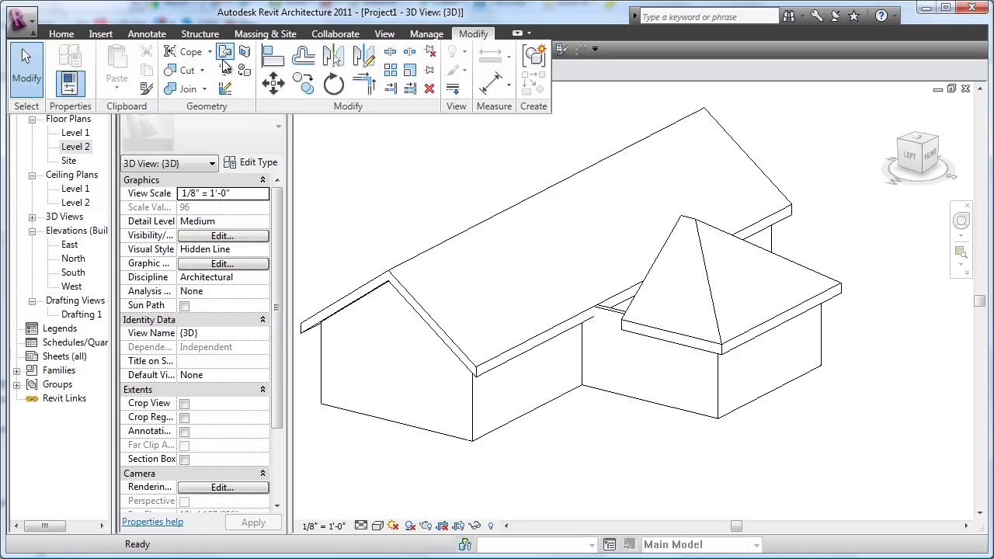
click(671, 234)
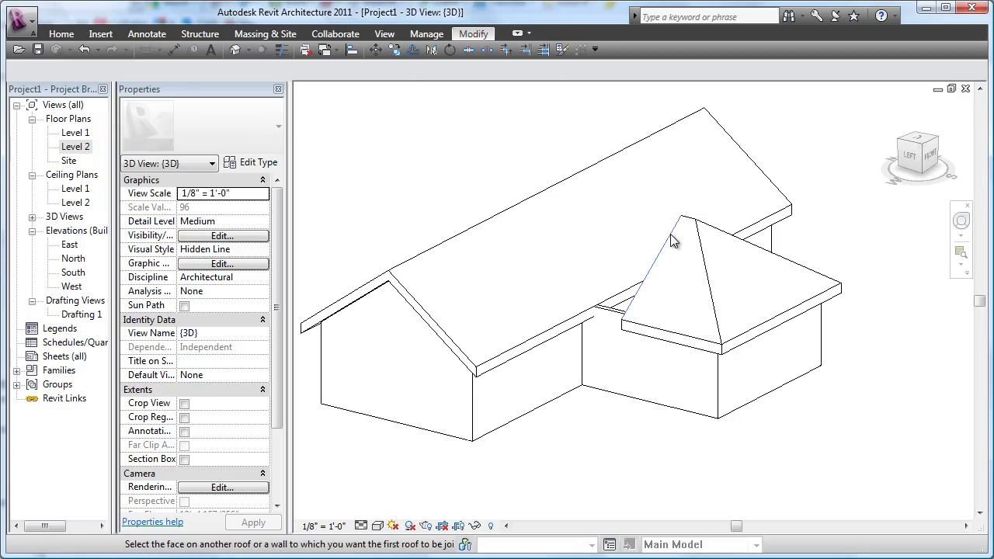
click(502, 222)
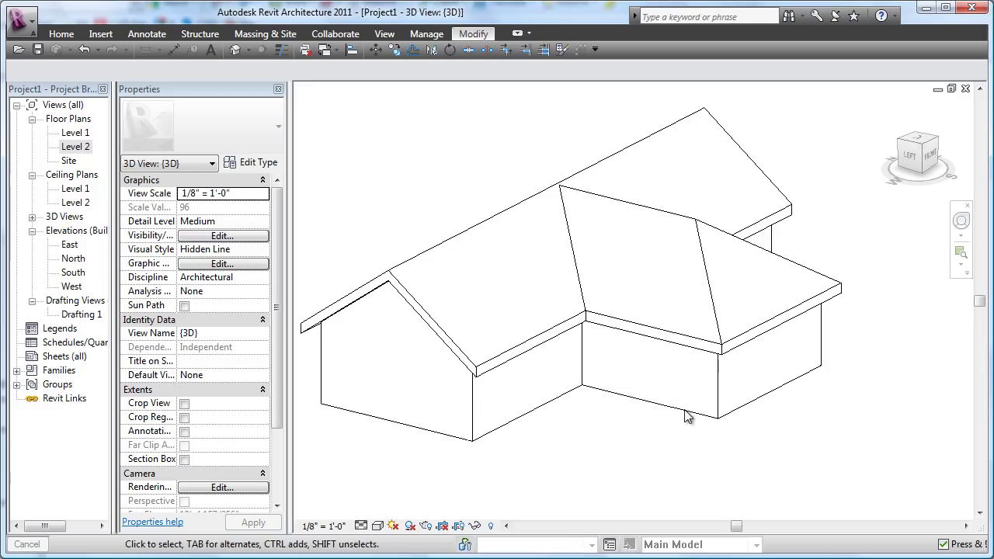
- Nudge the wing's left wall 2 feet right with the arrow keys, then restore the tiled windows
mouse_move(721, 433)
shift+middle_down()
mouse_move(748, 444)
mouse_move(703, 442)
shift+middle_up()
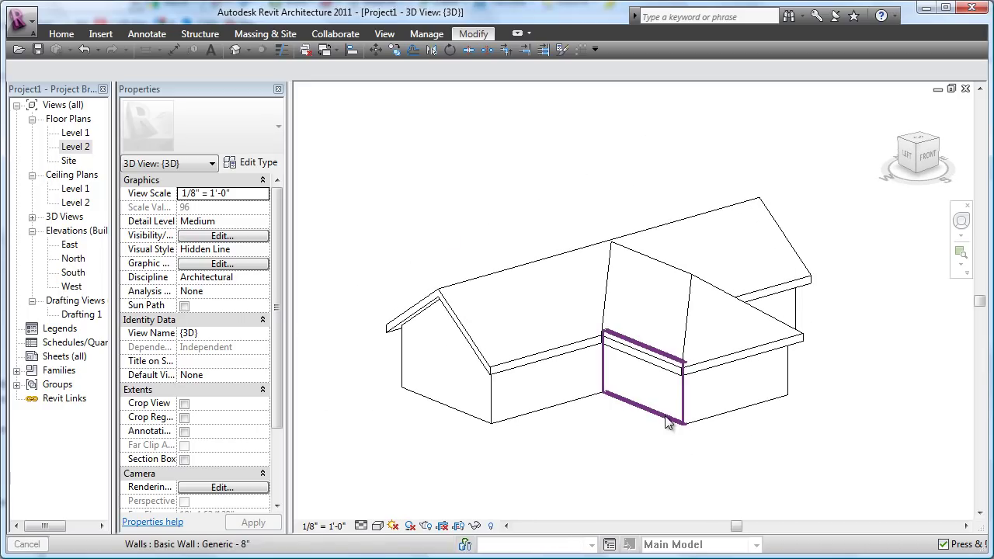
click(652, 380)
key(Right)
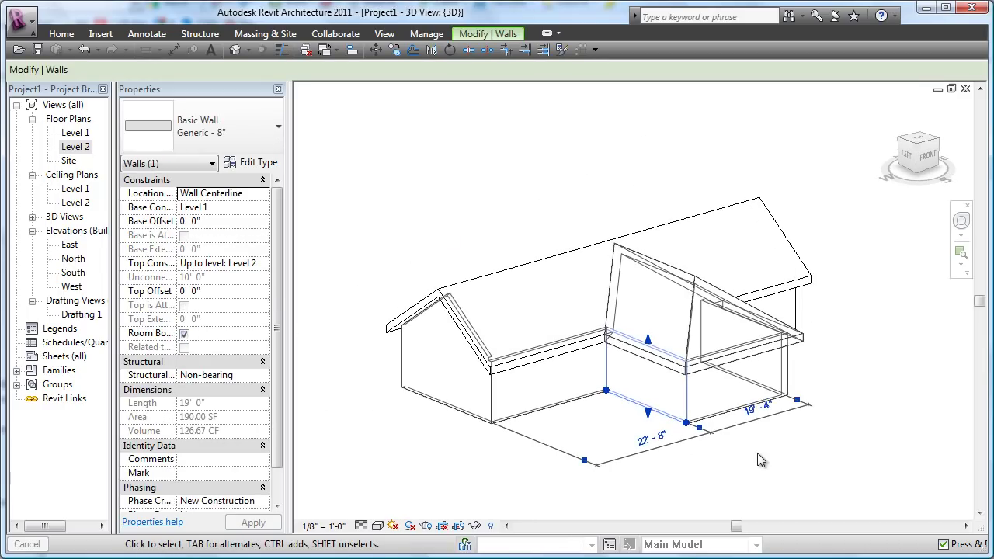
key(Right)
key(Right)
key(Right)
key(Right)
key(Right)
key(Right)
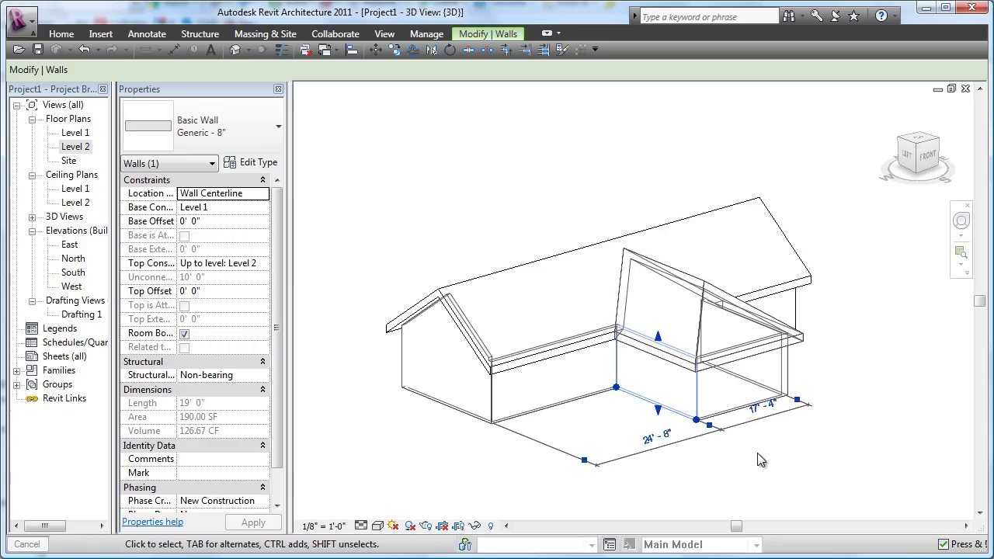
click(802, 468)
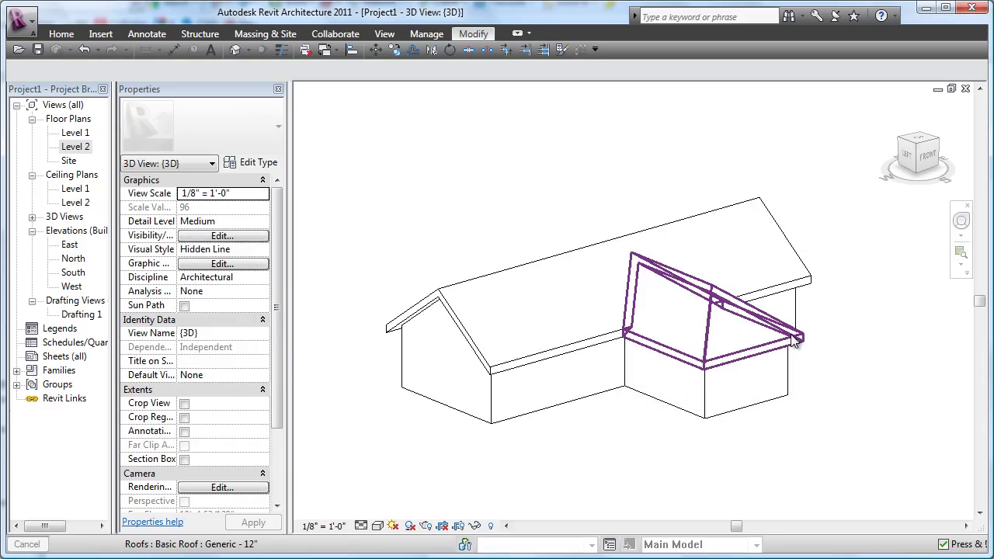
click(951, 88)
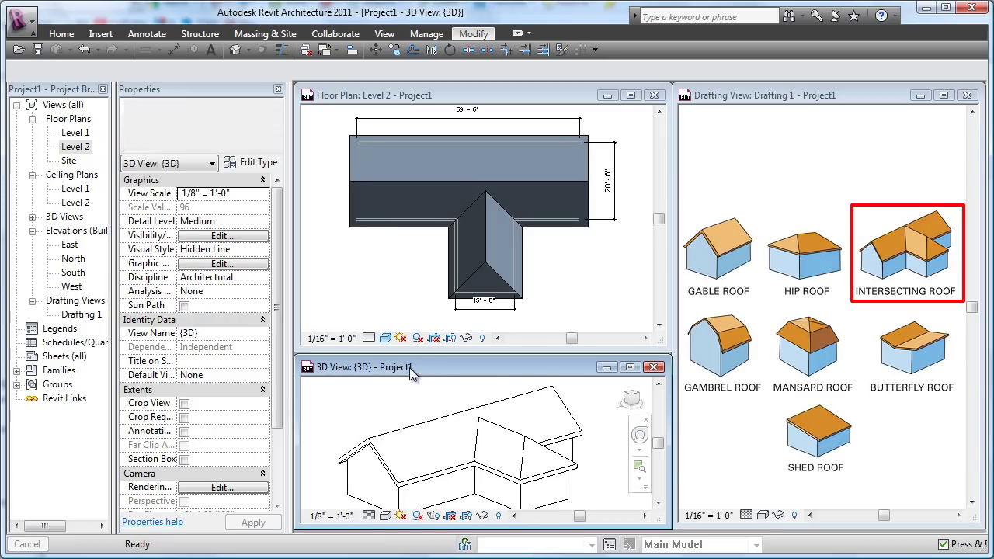
- On Level 2, nudge the wing's left wall with arrow keys until the wing measures 18'-8" wide
click(567, 293)
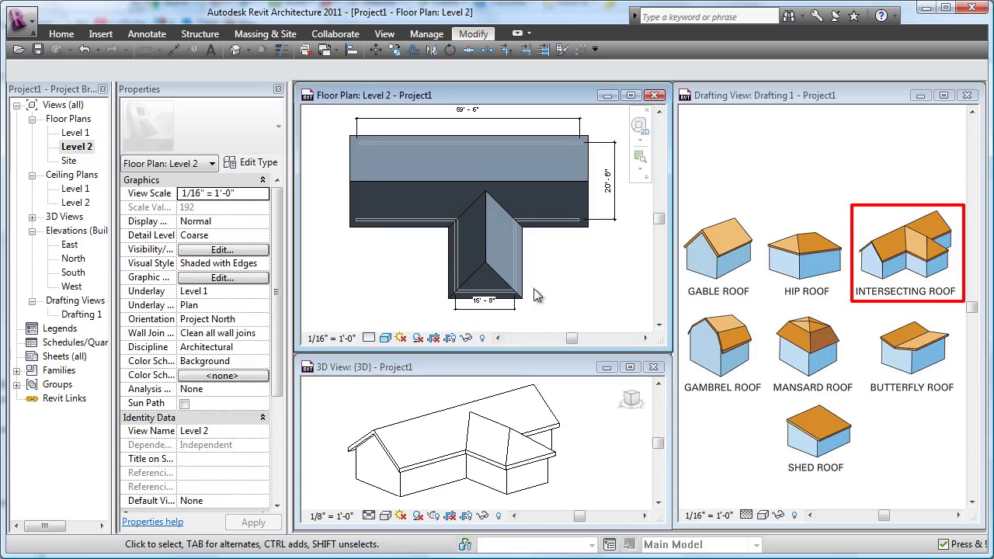
click(458, 268)
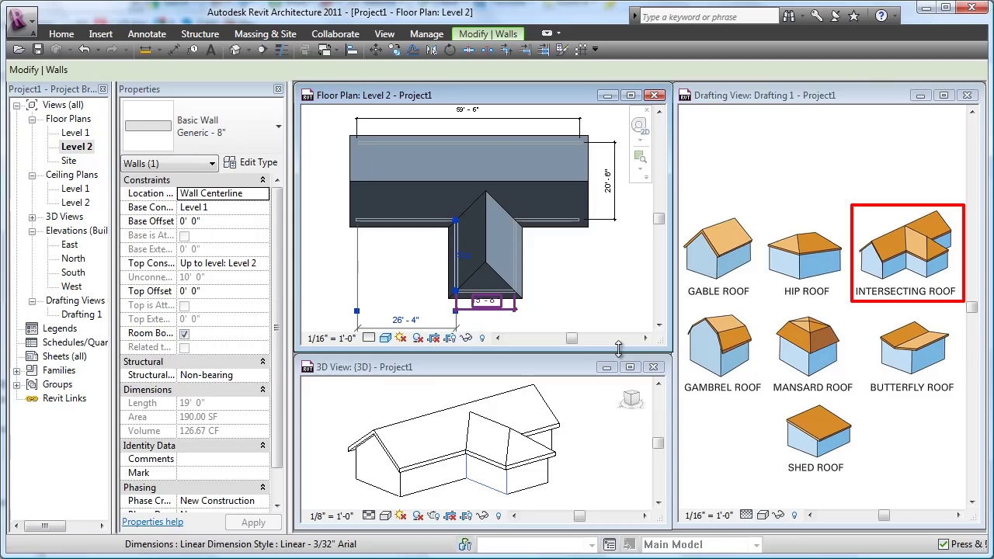
key(Left)
key(Left)
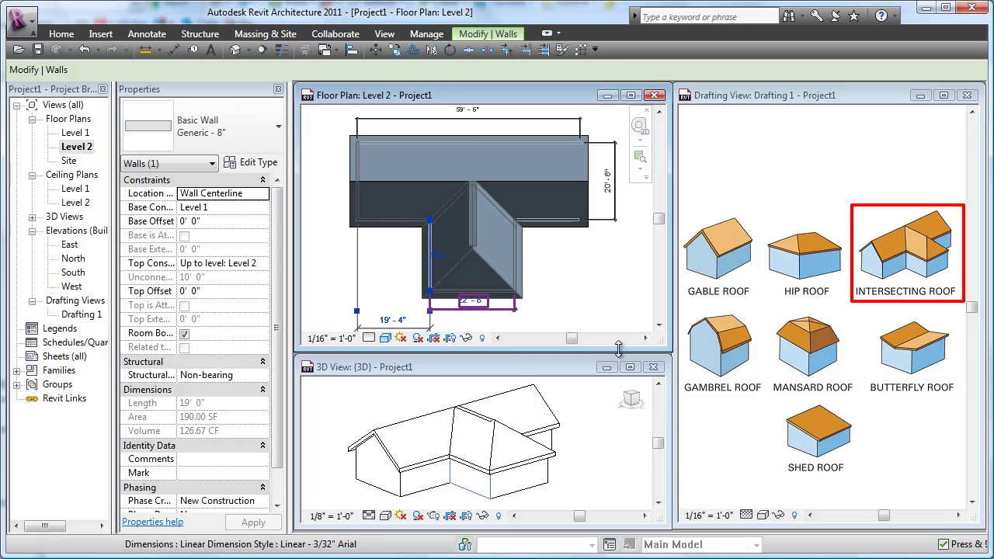
key(Left)
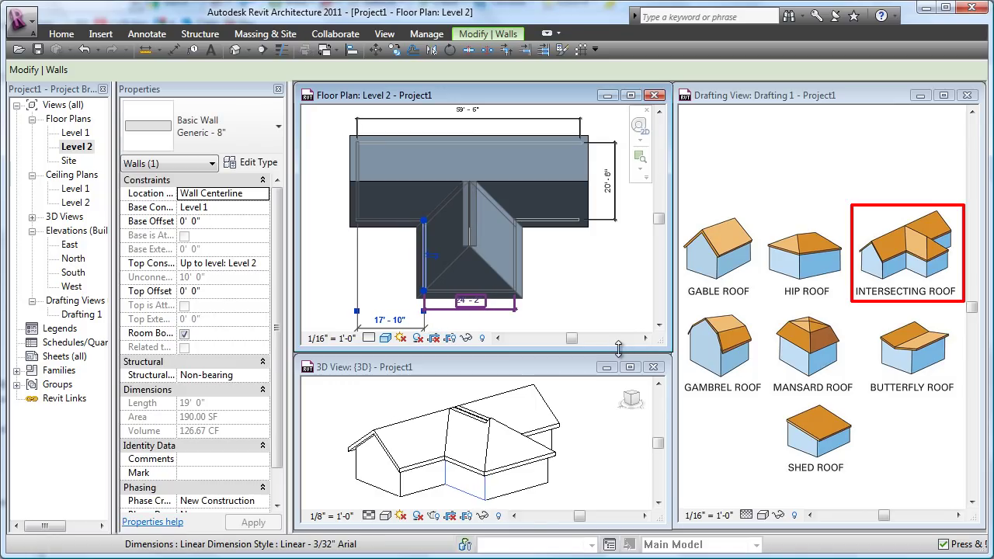
key(Right)
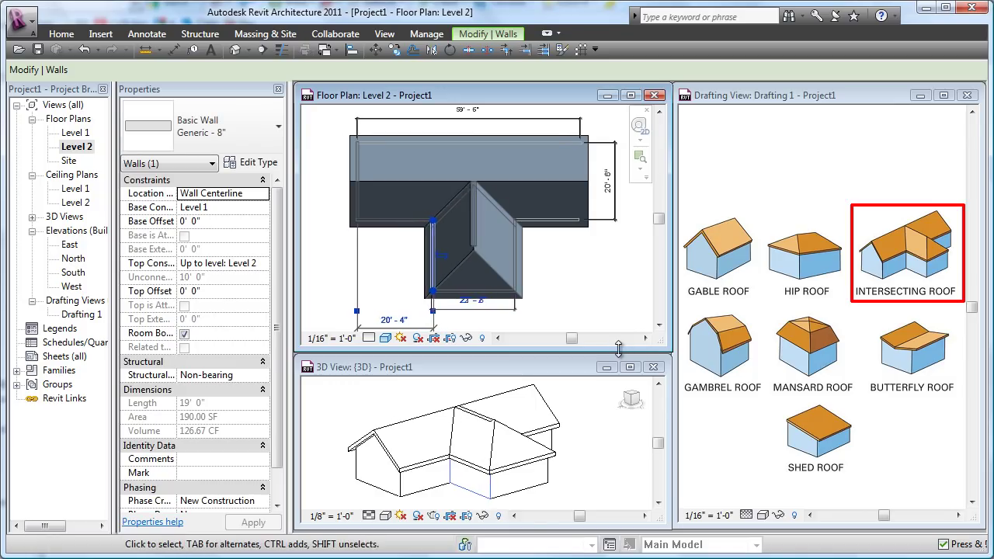
key(Right)
key(Right)
key(Right)
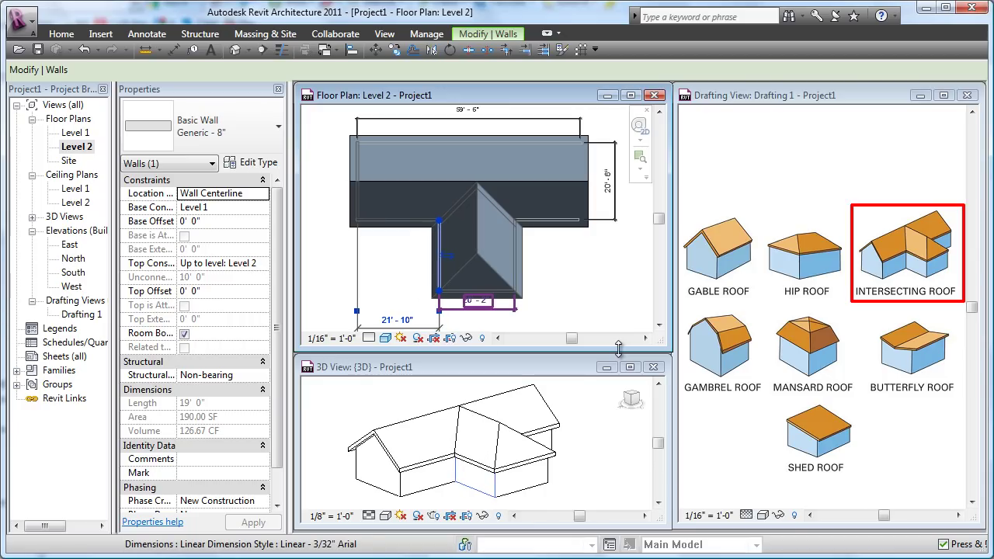
key(Right)
key(Right)
key(Right)
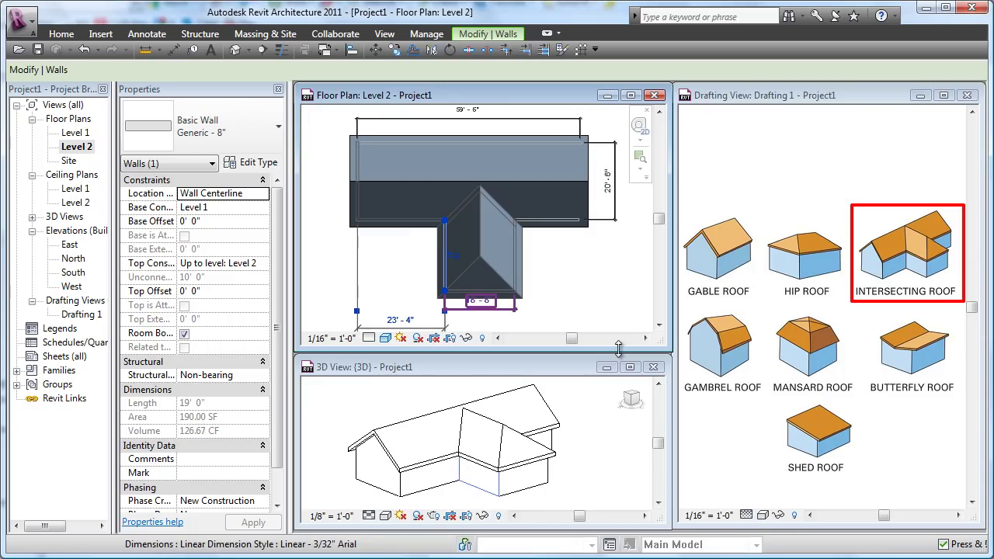
- Clear the wall selection in the 3D view to see the 18'-8" wing and its joined roof
click(623, 448)
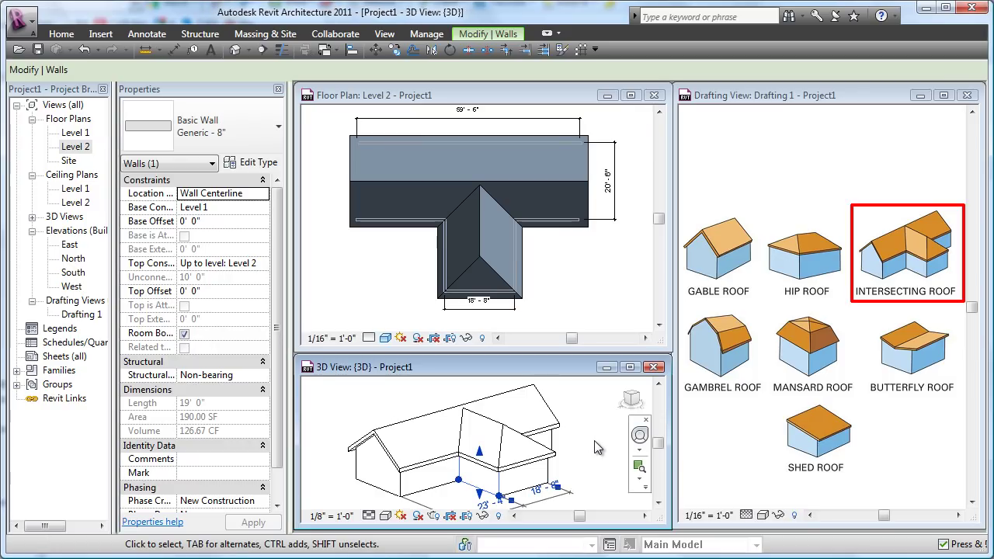
click(594, 448)
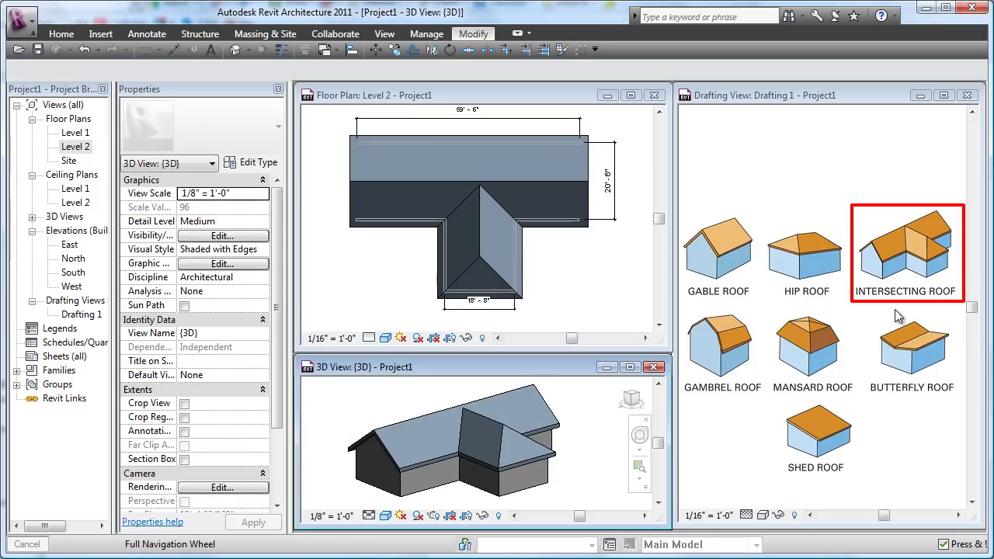